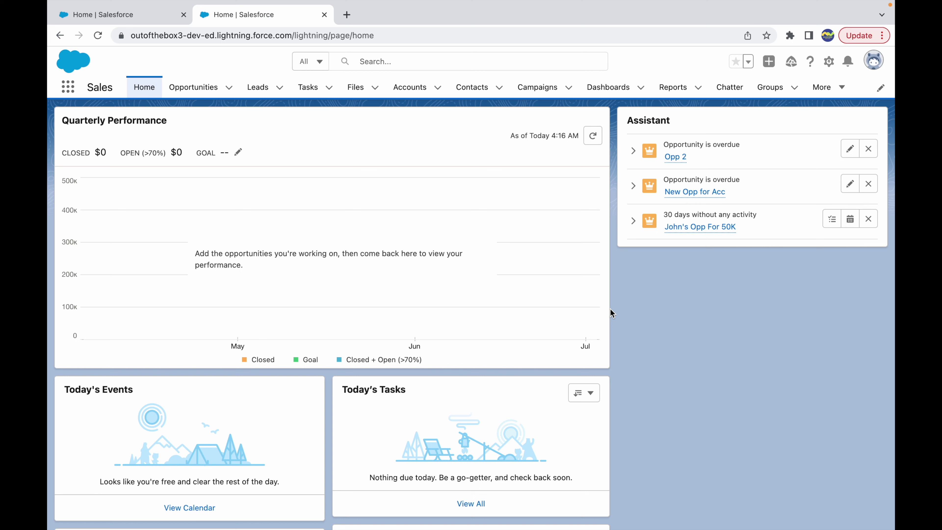
pyautogui.click(476, 89)
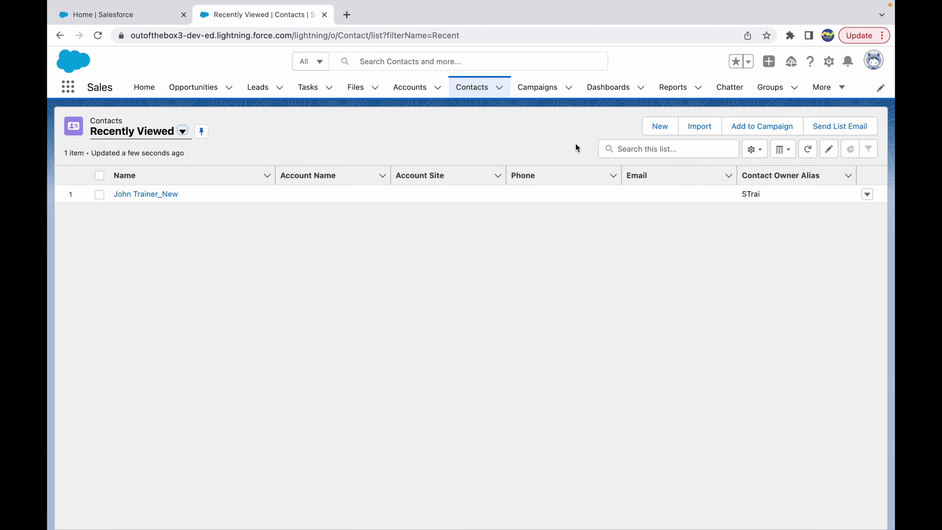
pyautogui.click(660, 126)
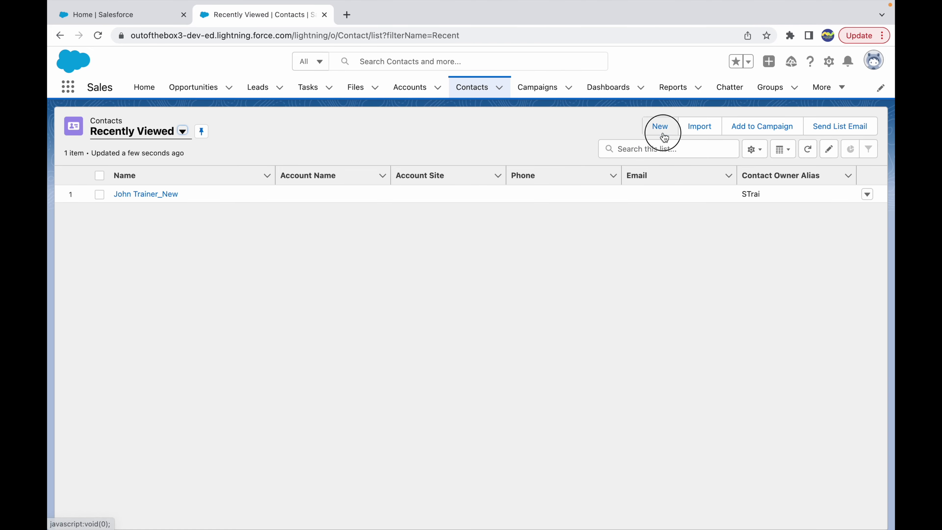
pyautogui.scroll(-2, 352, 322)
pyautogui.scroll(-5, 352, 323)
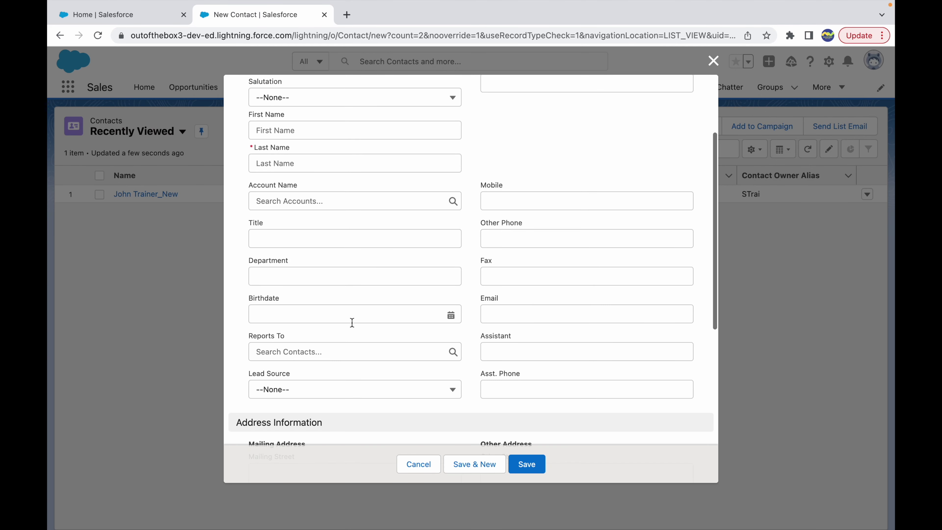
pyautogui.click(293, 285)
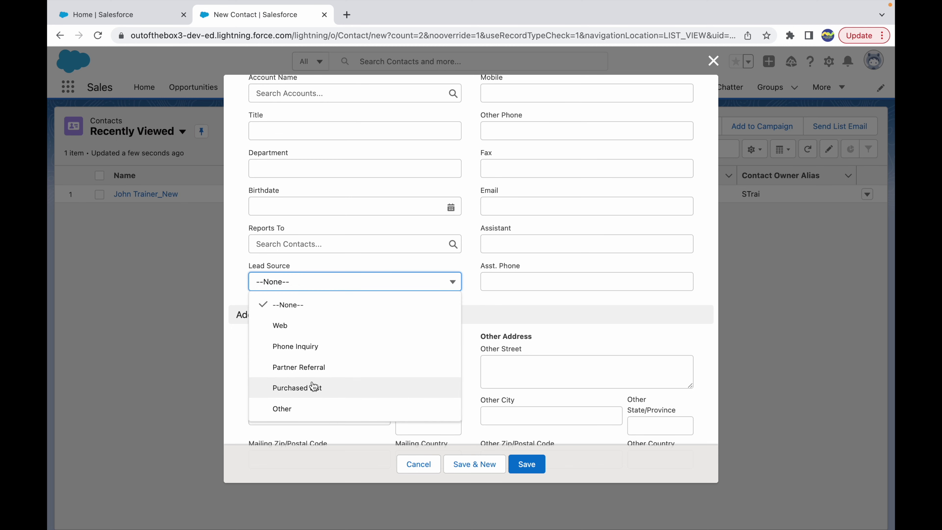
pyautogui.click(230, 296)
pyautogui.click(304, 285)
pyautogui.click(224, 290)
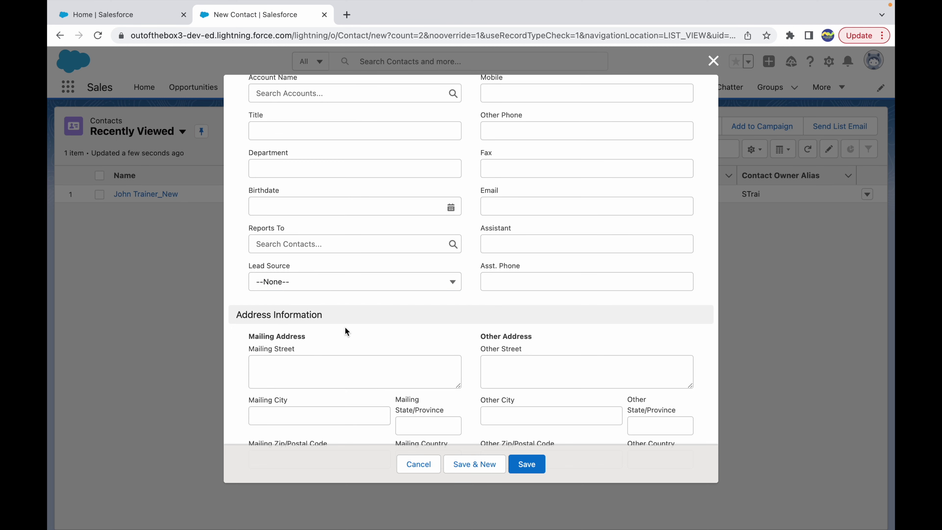
pyautogui.scroll(-5, 346, 328)
pyautogui.click(512, 344)
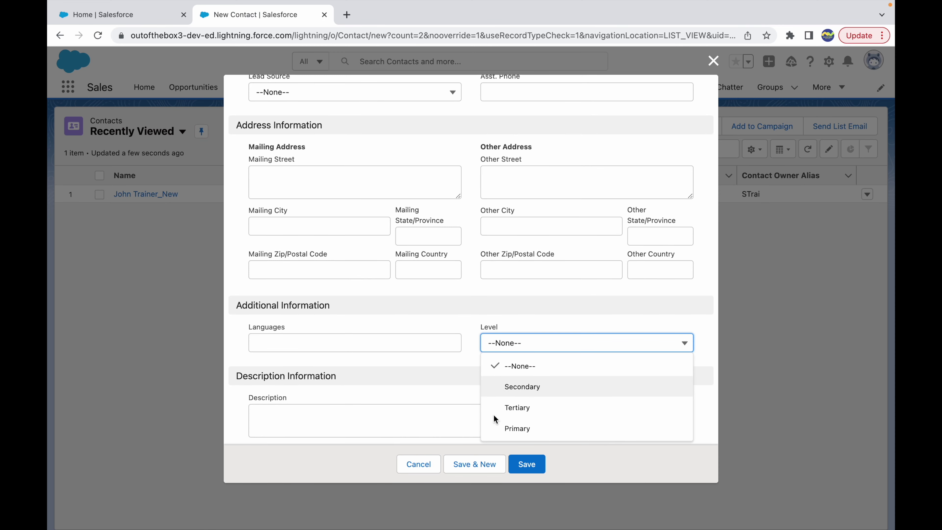
pyautogui.scroll(3, 411, 353)
pyautogui.click(294, 172)
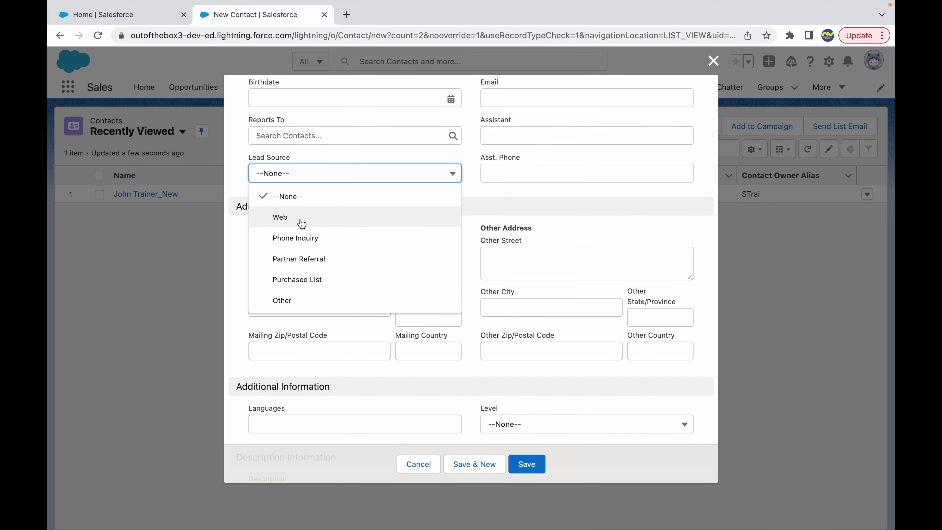
pyautogui.click(286, 220)
pyautogui.scroll(-3, 412, 308)
pyautogui.click(509, 340)
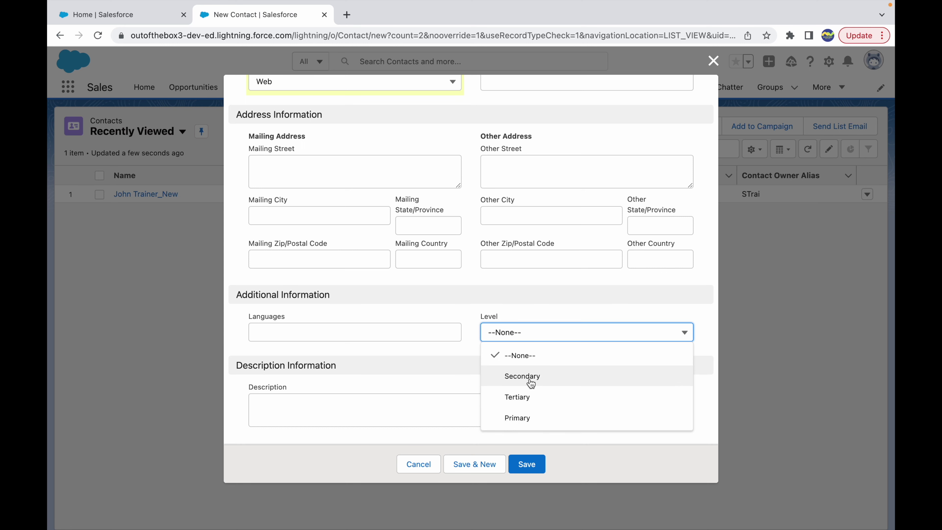
pyautogui.scroll(1, 373, 326)
pyautogui.click(264, 128)
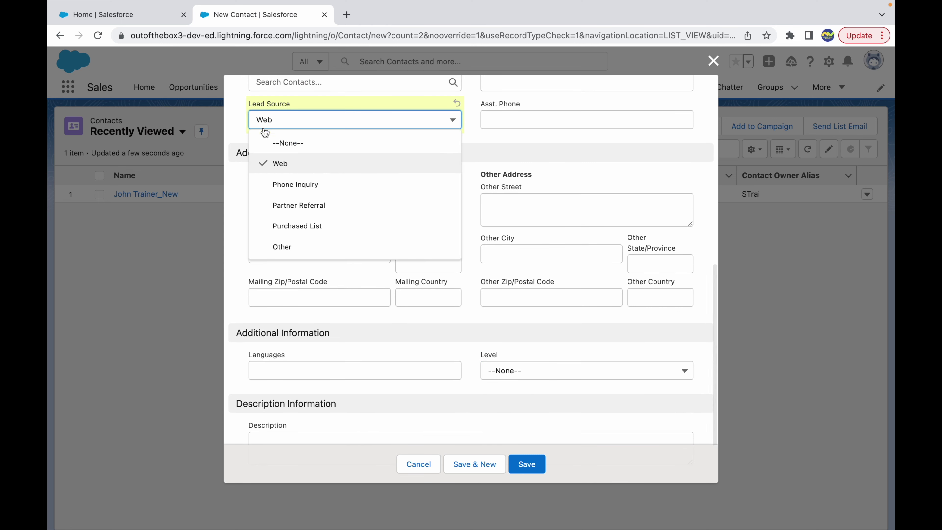
pyautogui.click(292, 222)
pyautogui.scroll(-1, 423, 292)
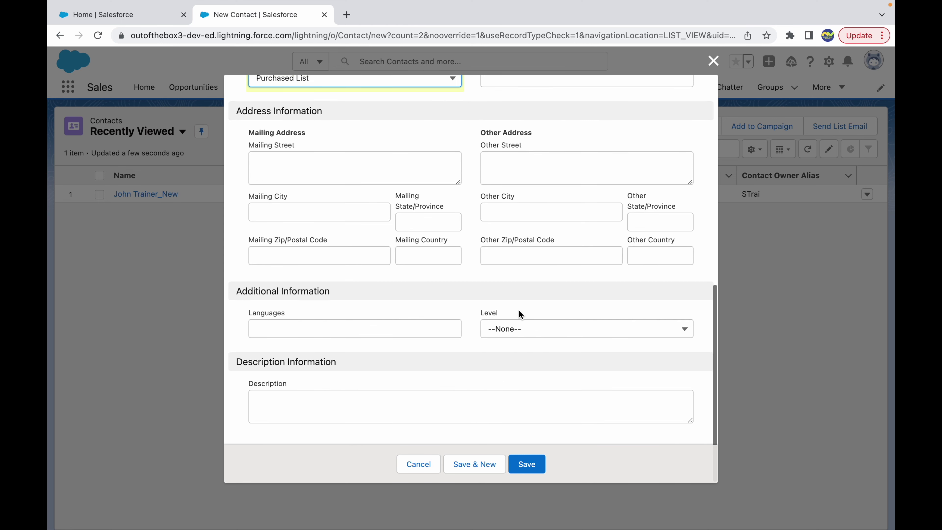
pyautogui.click(521, 332)
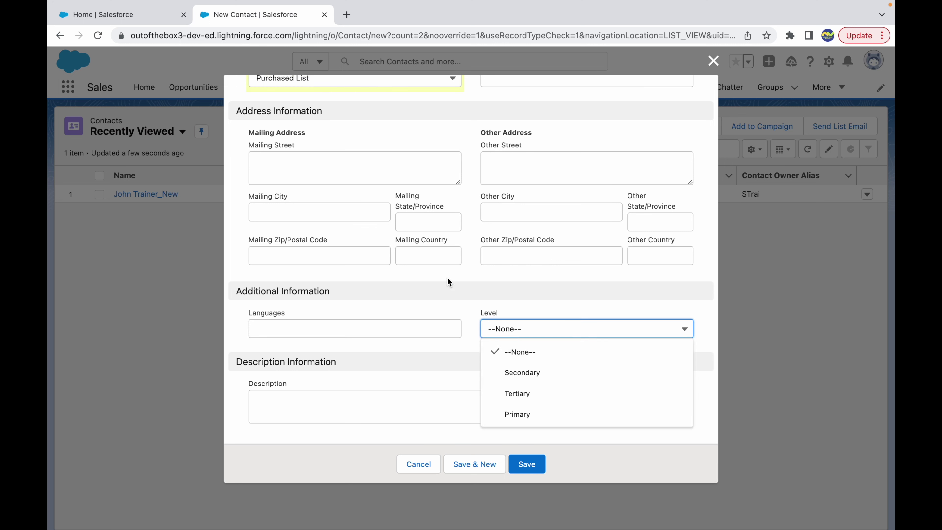
pyautogui.click(524, 330)
pyautogui.click(526, 332)
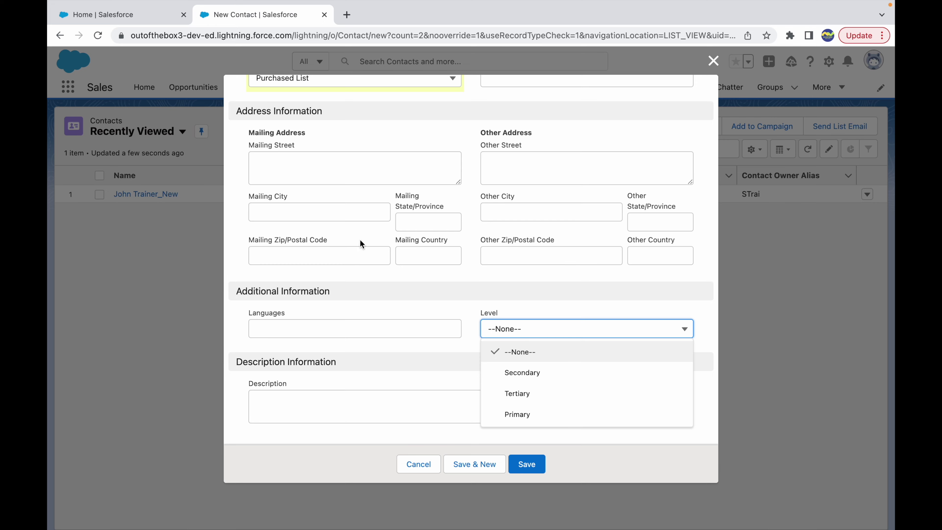
pyautogui.scroll(2, 360, 243)
pyautogui.click(343, 155)
pyautogui.click(482, 175)
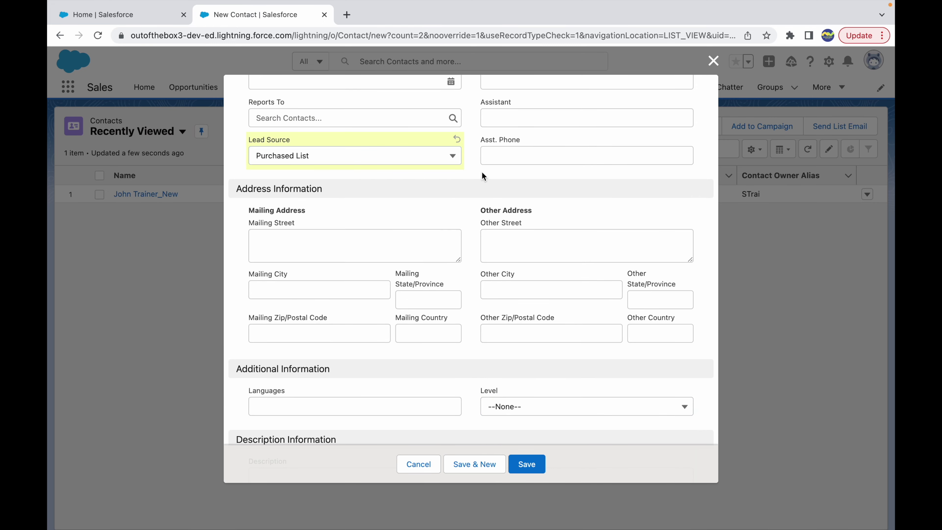
pyautogui.click(416, 468)
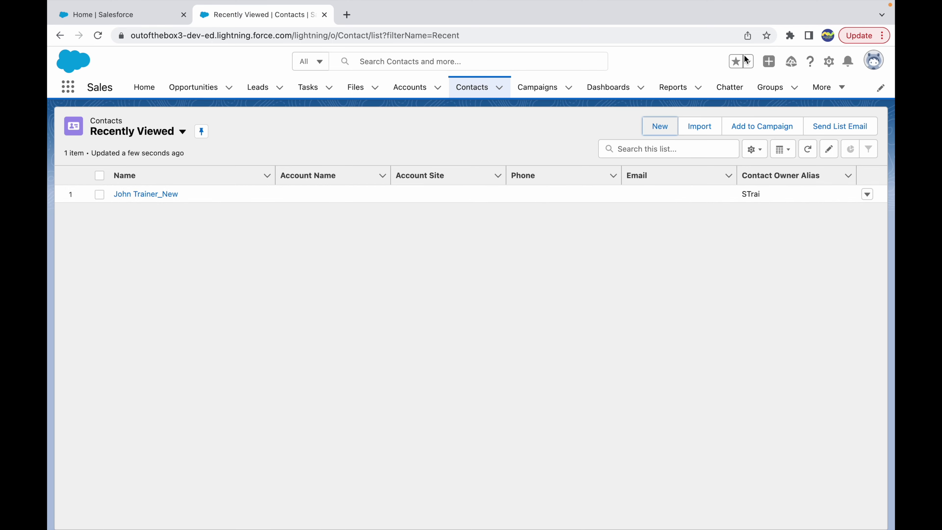
# Step: In Setup's Object Manager, search 'cont' and open the Contact object
pyautogui.click(112, 14)
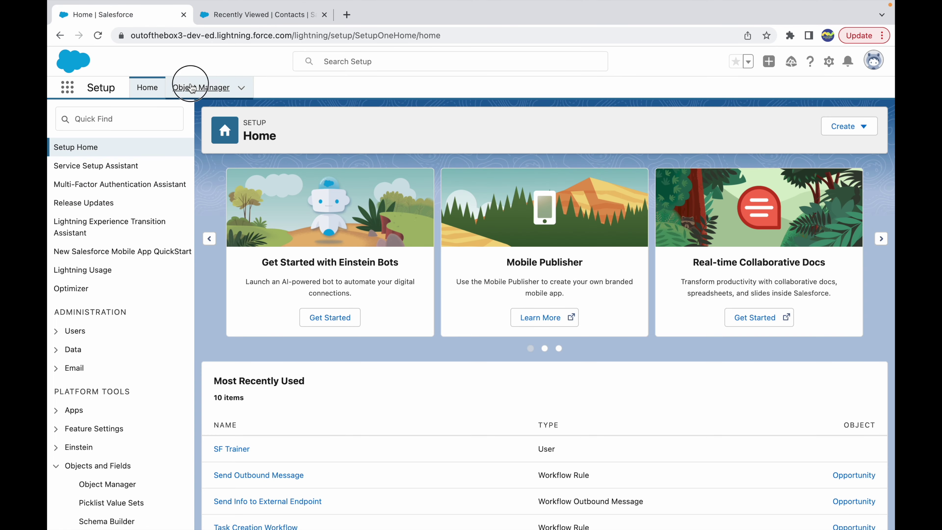
pyautogui.click(195, 86)
pyautogui.click(699, 126)
pyautogui.write('co')
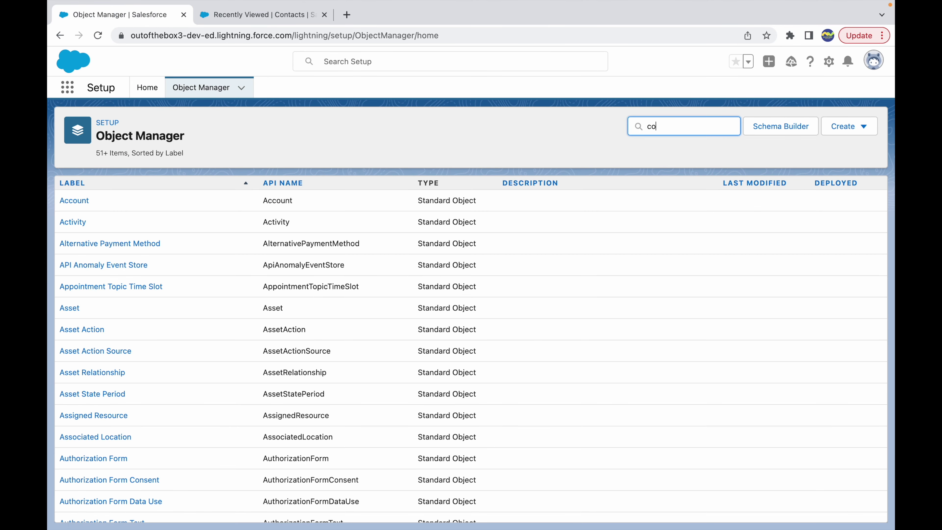
pyautogui.write('nta')
pyautogui.press('BackSpace')
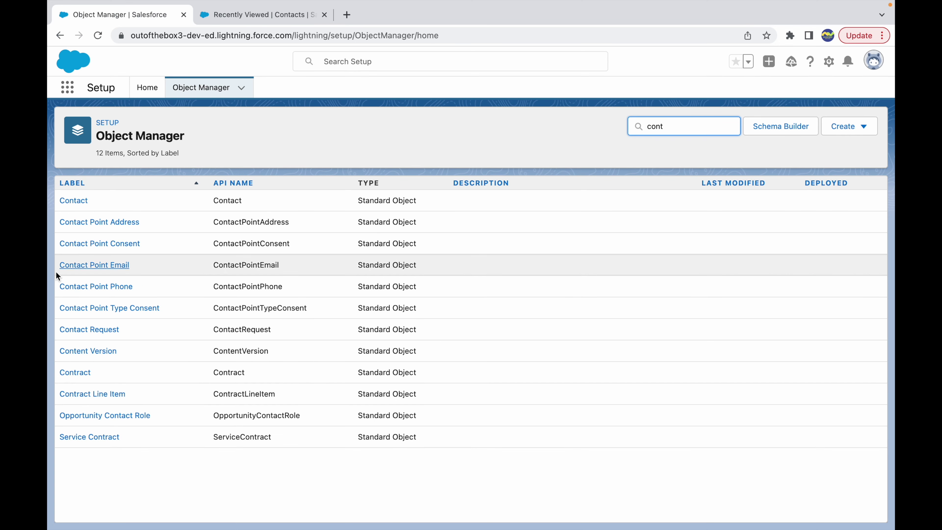
pyautogui.click(69, 200)
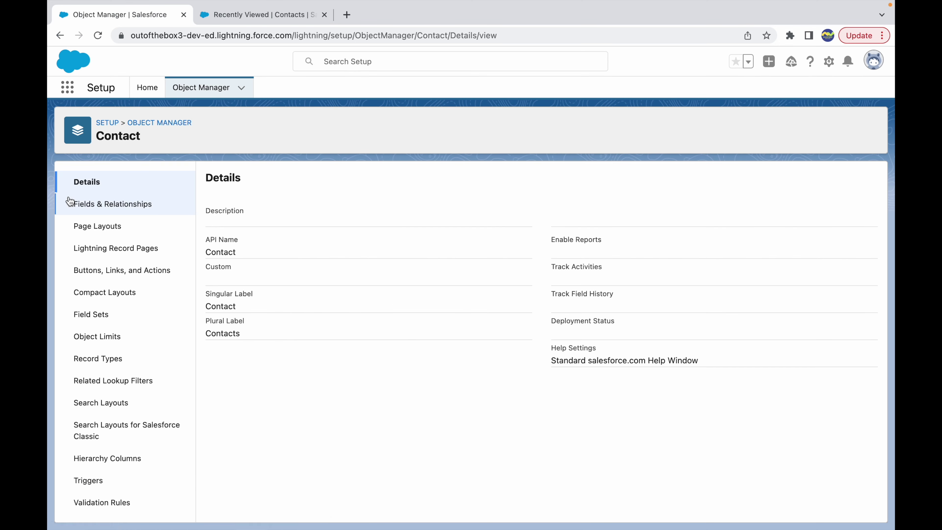
# Step: Open Contact's Field Dependencies list from Fields & Relationships, which shows none defined
pyautogui.click(113, 203)
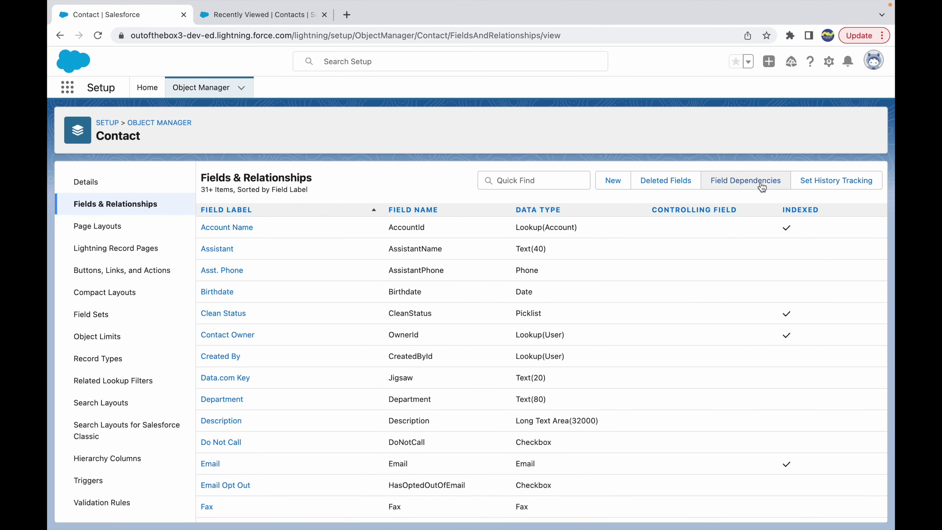
pyautogui.click(740, 183)
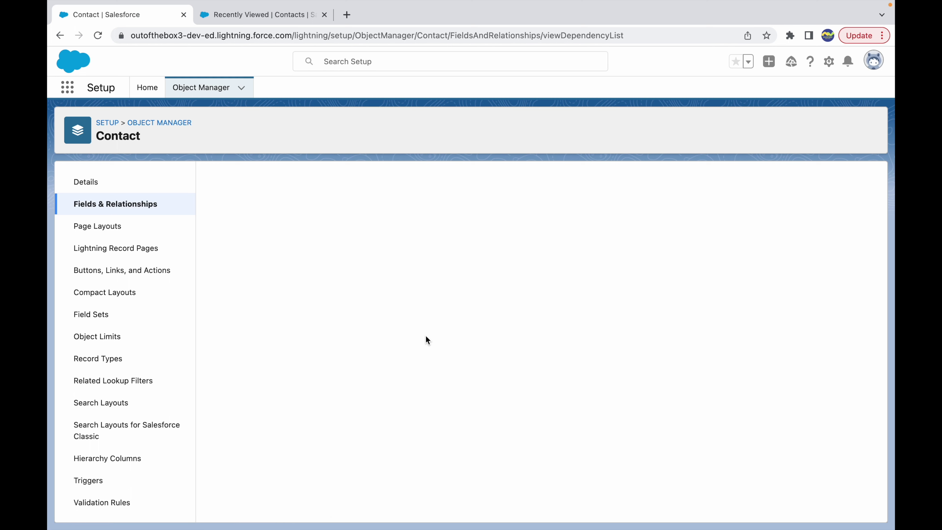
pyautogui.moveTo(222, 202); pyautogui.dragTo(415, 203)
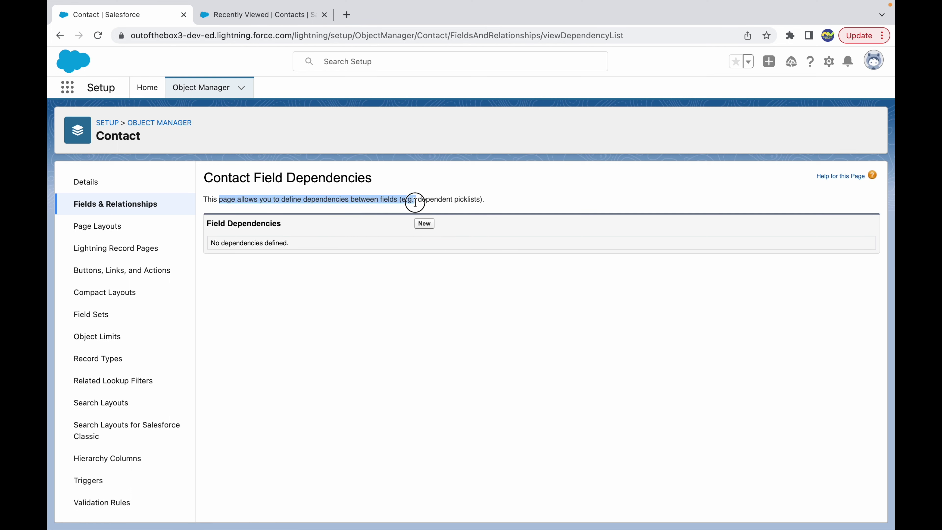
pyautogui.click(259, 239)
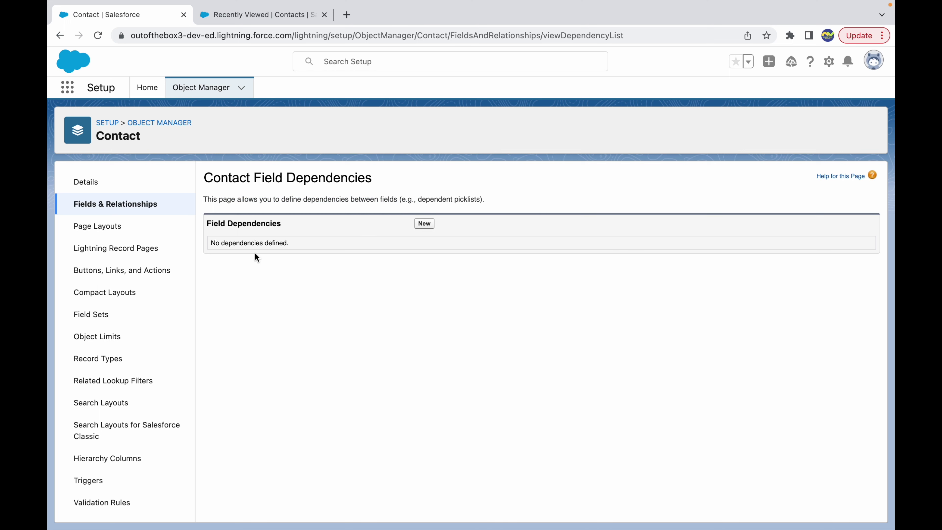
# Step: Start a new field dependency and preview the Lead Source options on a New Contact form
pyautogui.click(424, 225)
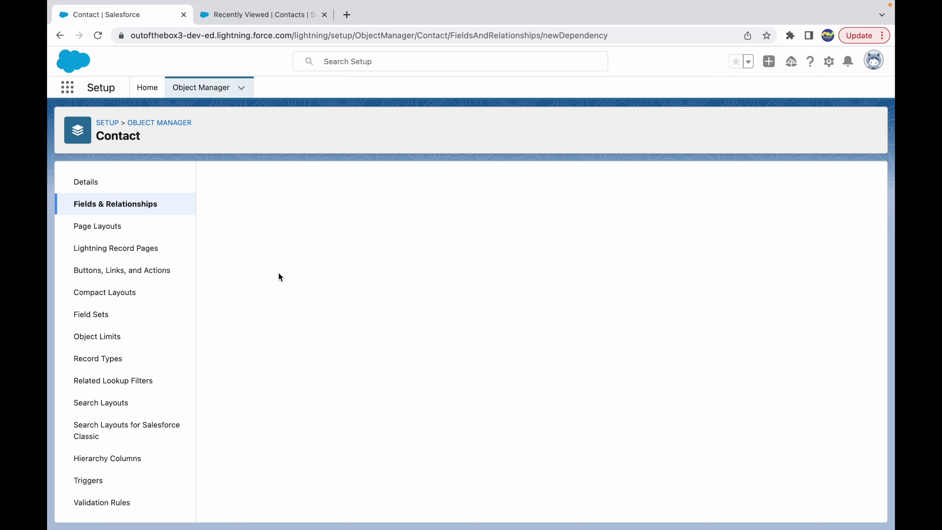
pyautogui.moveTo(303, 295); pyautogui.dragTo(292, 313)
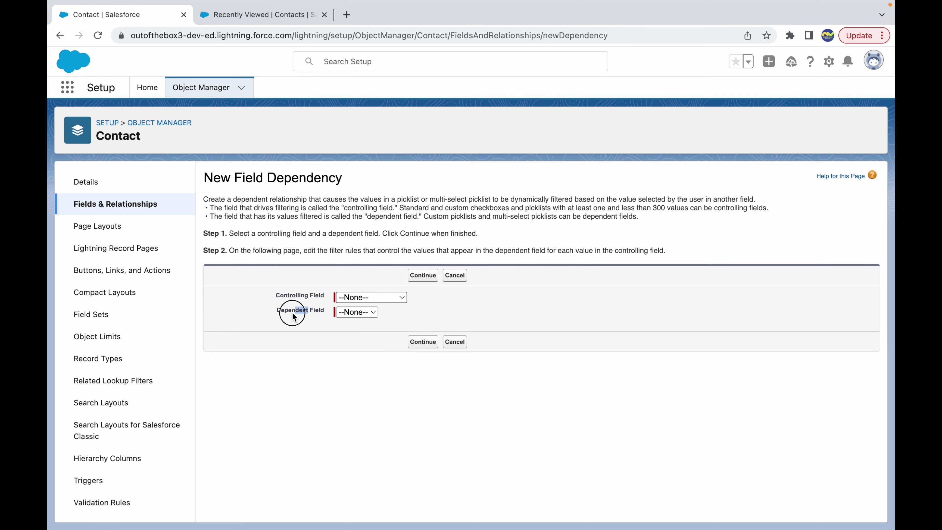
pyautogui.click(251, 16)
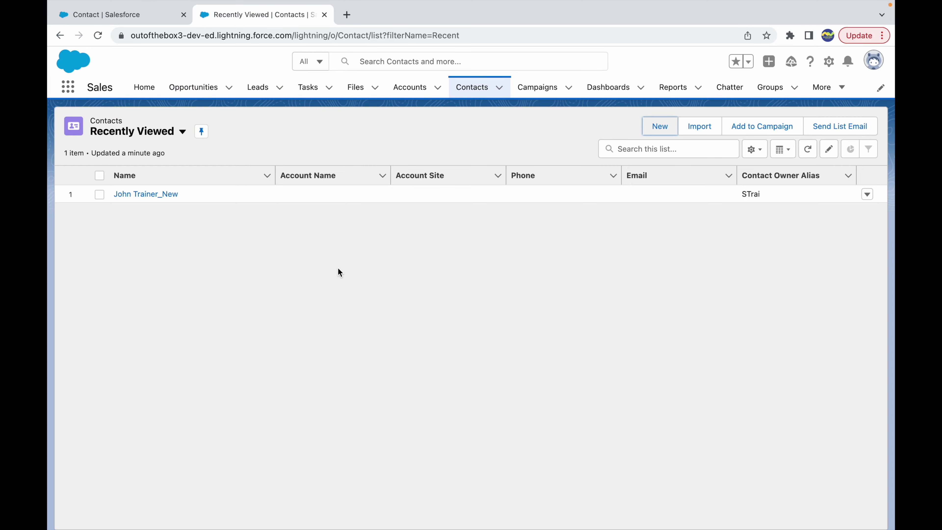
pyautogui.click(660, 126)
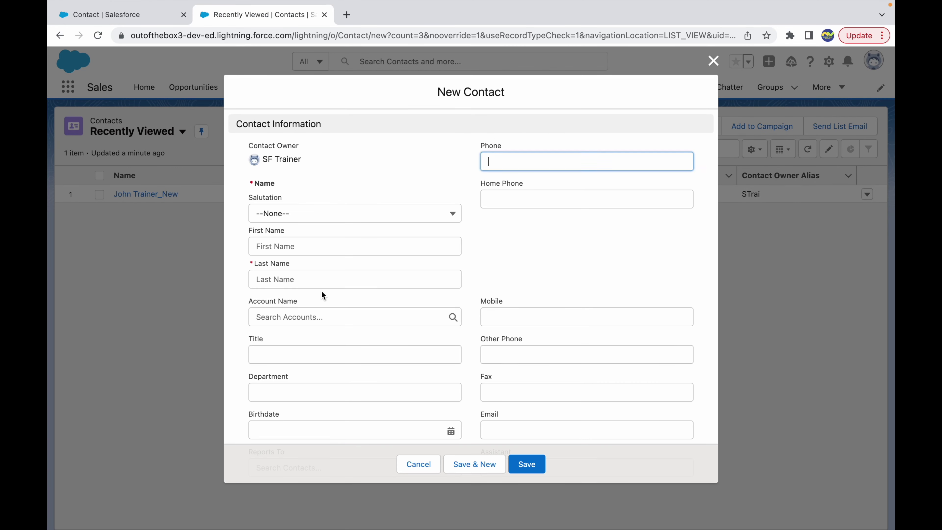
pyautogui.scroll(-5, 333, 340)
pyautogui.click(285, 412)
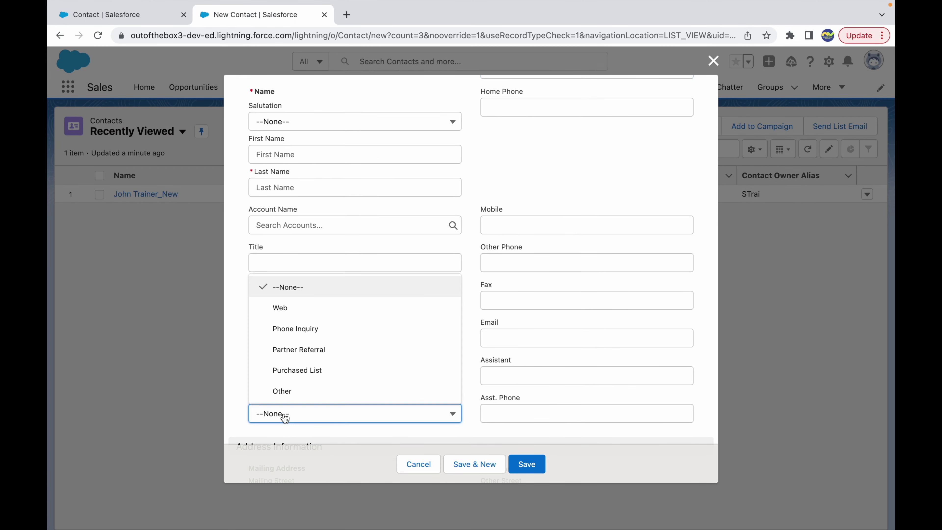
# Step: Choose Lead Source as the controlling field and Level as the dependent field, then continue
pyautogui.click(123, 15)
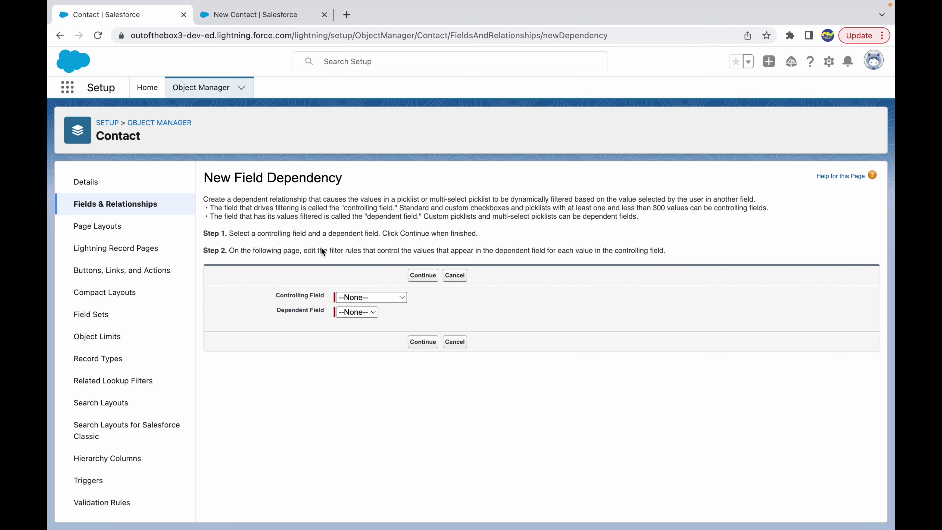
pyautogui.click(357, 301)
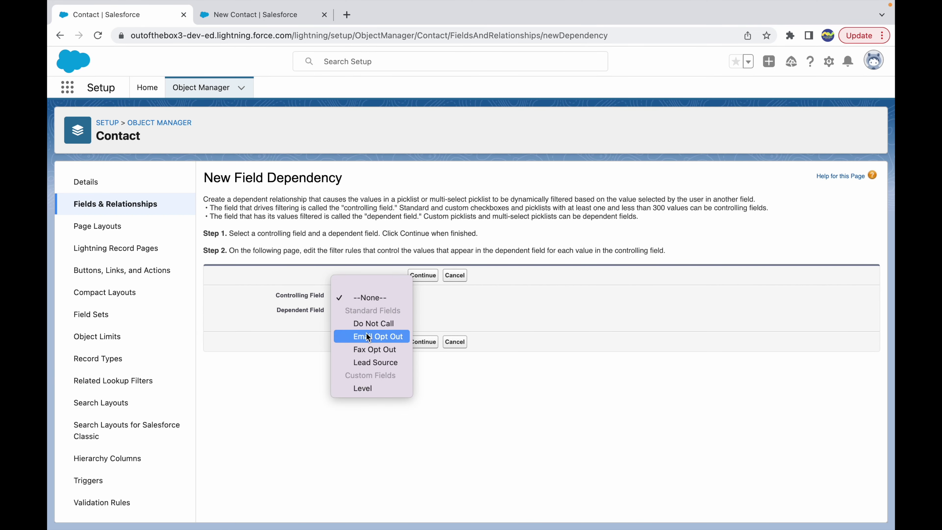
pyautogui.click(369, 362)
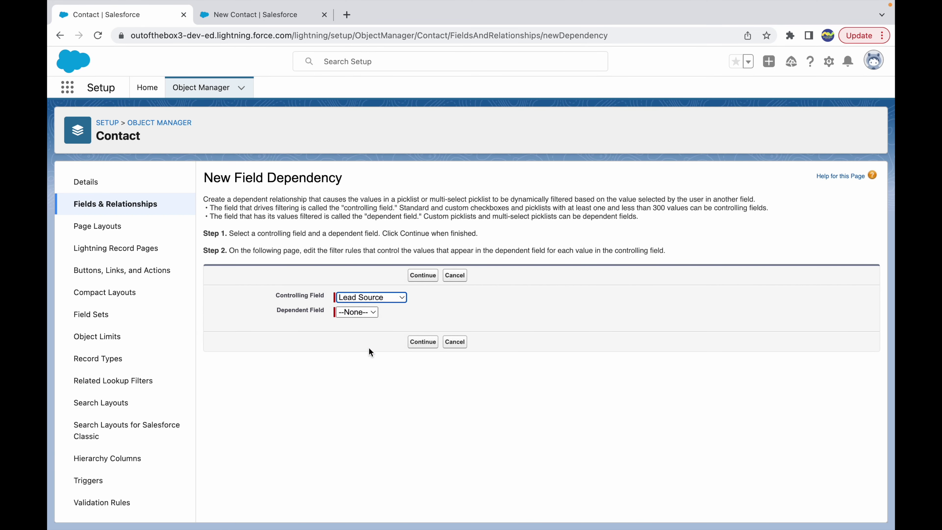
pyautogui.click(350, 312)
pyautogui.click(357, 323)
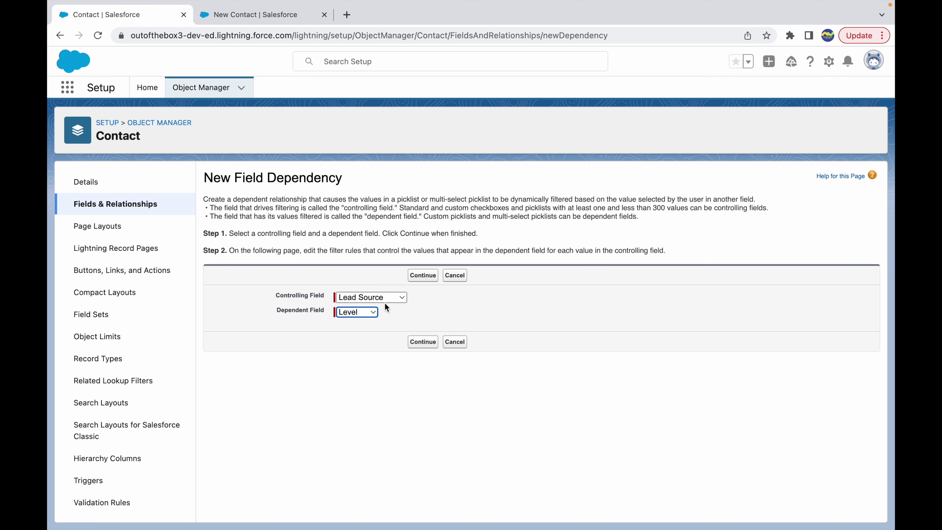
pyautogui.click(418, 279)
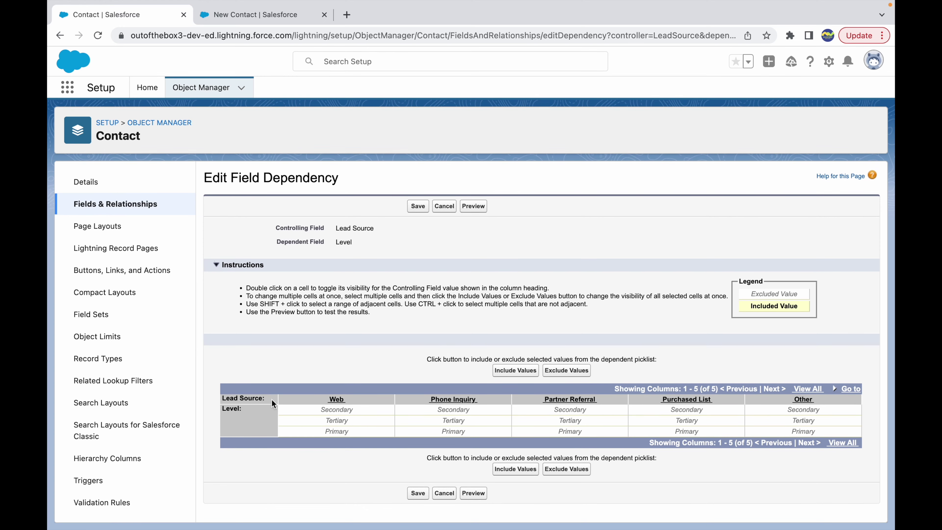
# Step: Include Level values Secondary and Primary for the Web lead source
pyautogui.moveTo(264, 399); pyautogui.dragTo(217, 401)
pyautogui.click(337, 411)
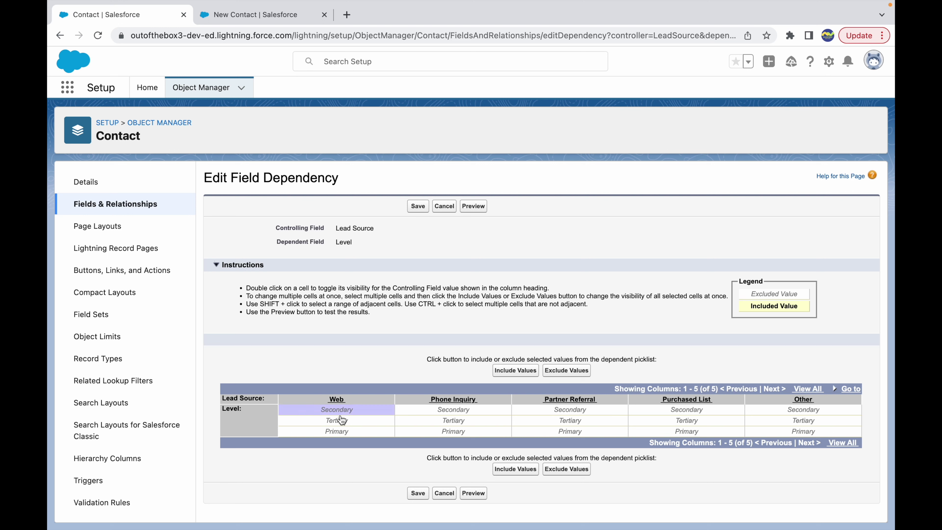
pyautogui.click(338, 423)
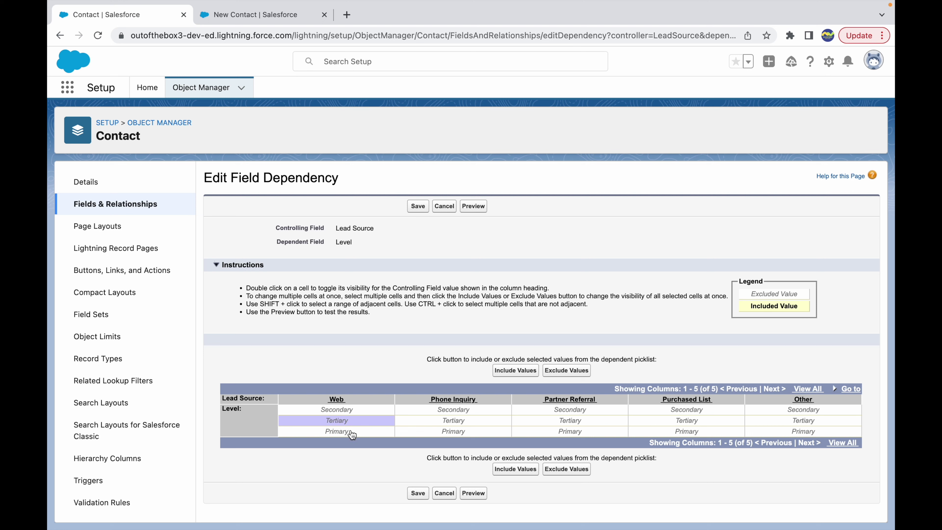
pyautogui.click(342, 432)
pyautogui.keyDown('shift'); pyautogui.click(337, 413); pyautogui.keyUp('shift')
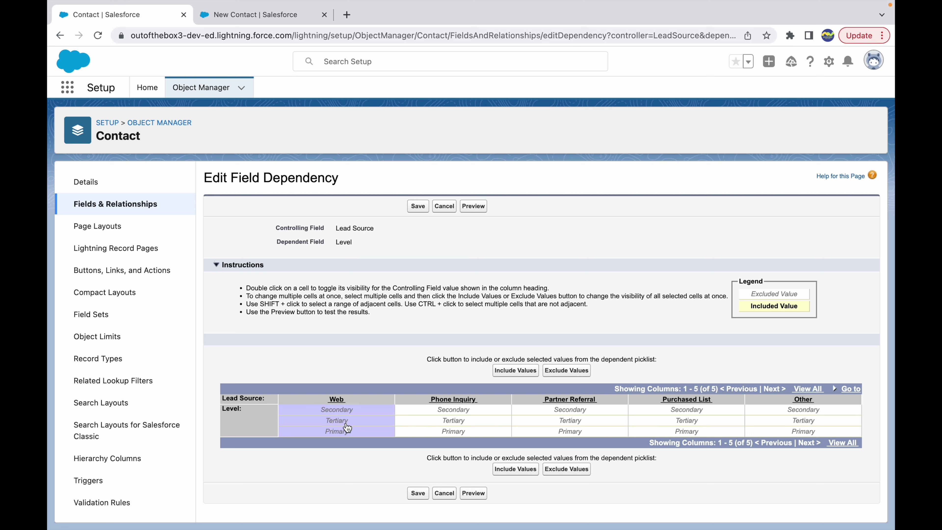
pyautogui.keyDown('ctrl'); pyautogui.click(347, 426); pyautogui.keyUp('ctrl')
pyautogui.click(373, 386)
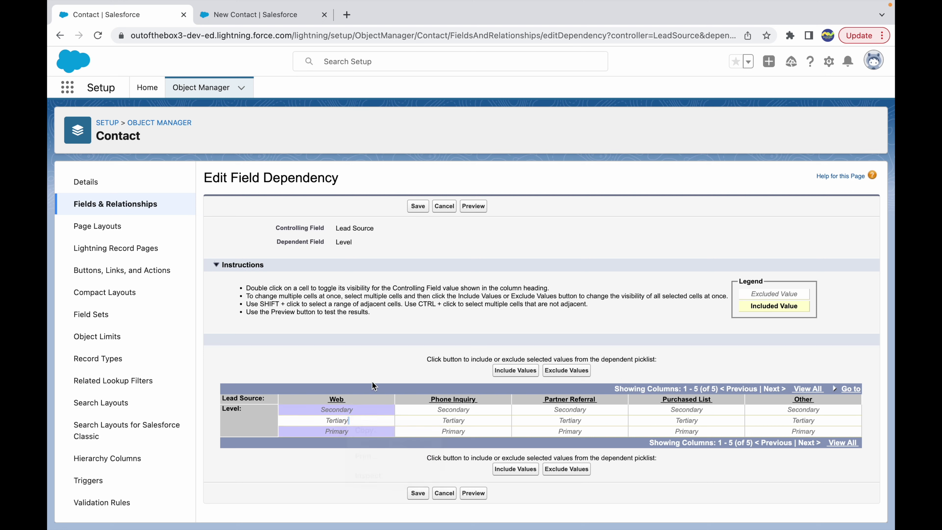
pyautogui.click(518, 372)
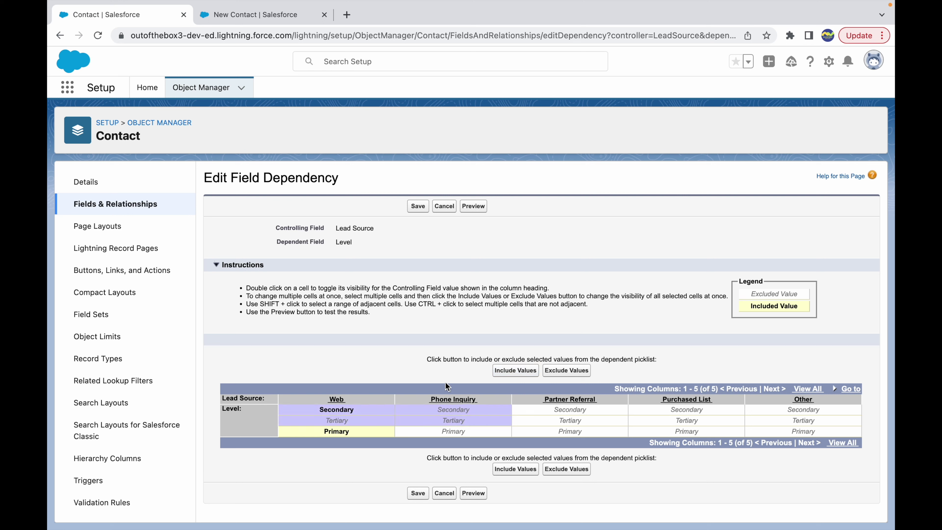
# Step: Include Tertiary for Phone Inquiry and select Secondary for Partner Referral
pyautogui.click(364, 425)
pyautogui.click(462, 427)
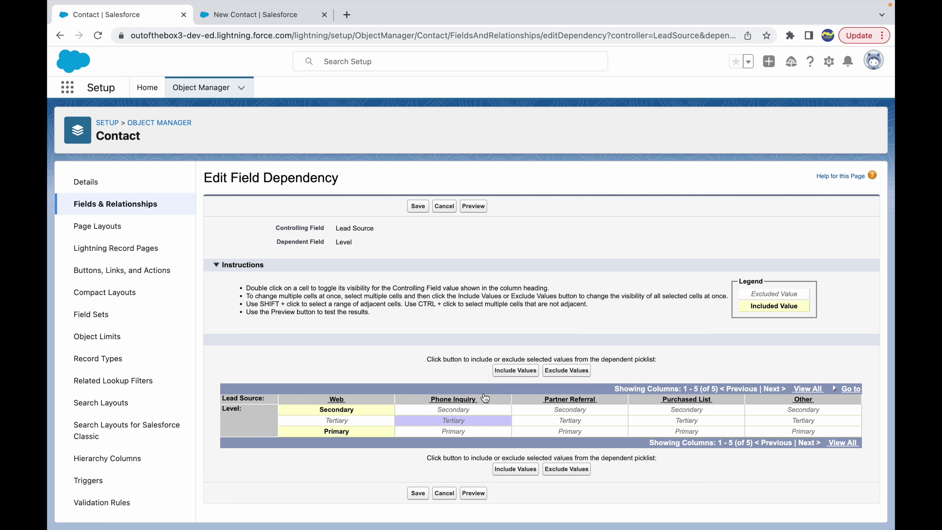
pyautogui.click(512, 371)
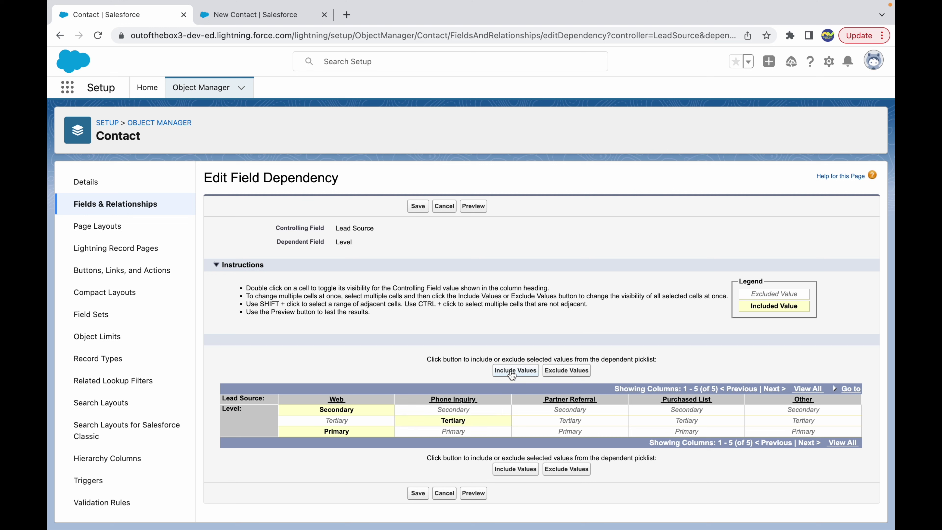
pyautogui.click(557, 411)
pyautogui.keyDown('shift'); pyautogui.click(571, 422); pyautogui.keyUp('shift')
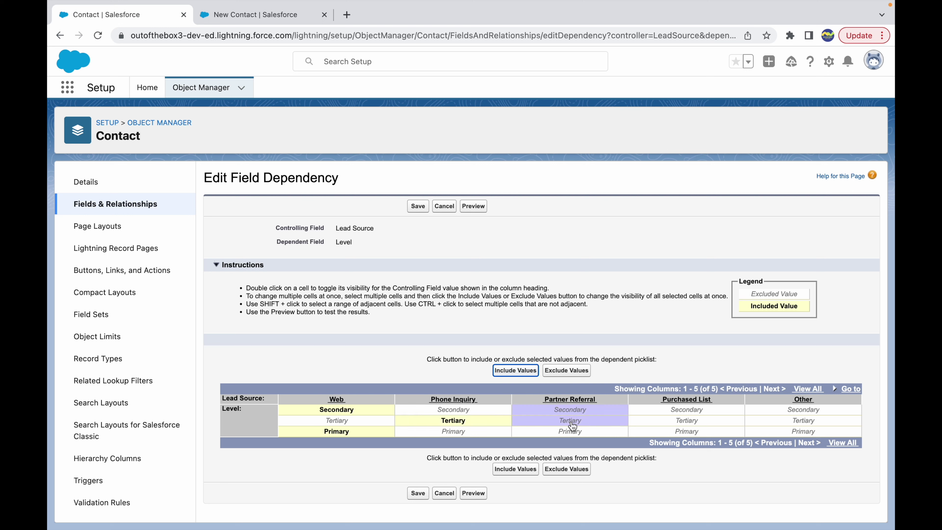
# Step: Include Tertiary and Primary for Purchased List and Secondary for Other
pyautogui.keyDown('ctrl'); pyautogui.click(682, 431); pyautogui.keyUp('ctrl')
pyautogui.press('Escape')
pyautogui.click(515, 370)
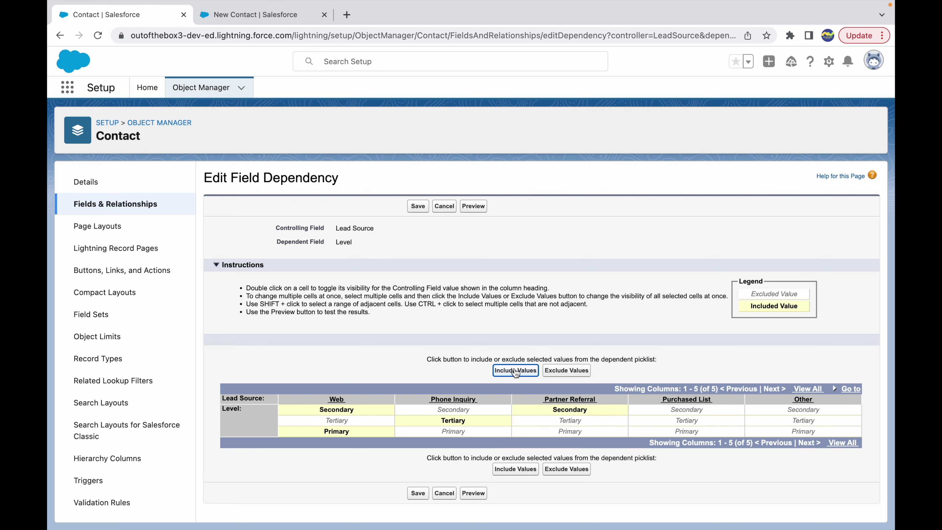
pyautogui.click(515, 371)
pyautogui.press('Return')
# Step: Save the dependency and confirm Lead Source/Level appears in Contact's Field Dependencies list
pyautogui.click(414, 210)
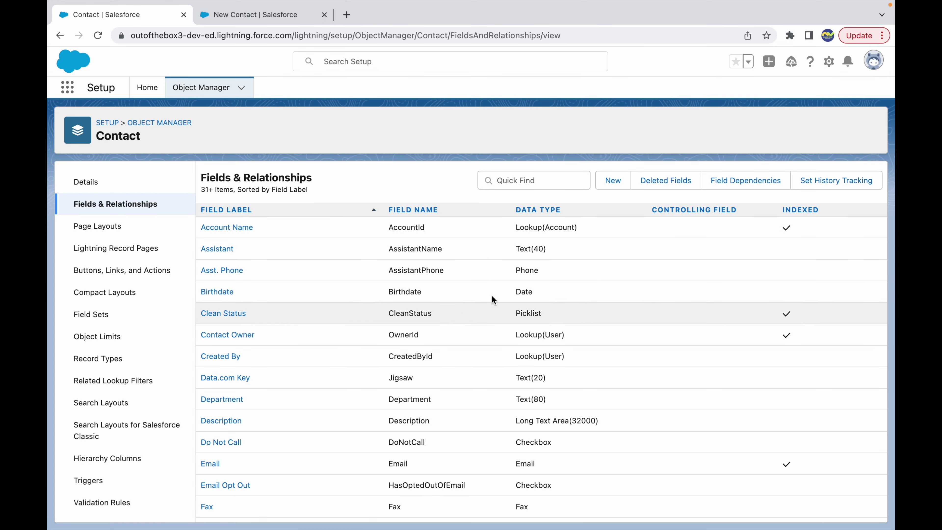
pyautogui.click(743, 181)
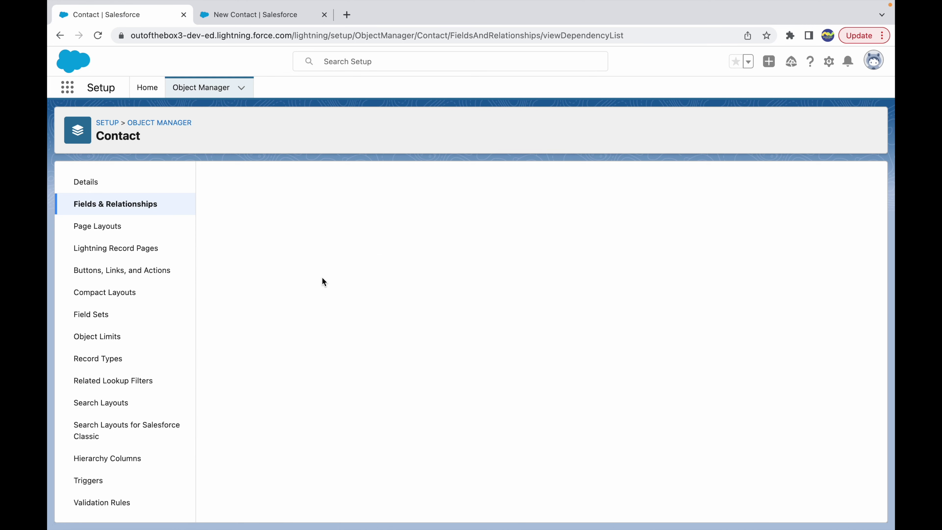
pyautogui.moveTo(247, 255); pyautogui.dragTo(284, 256)
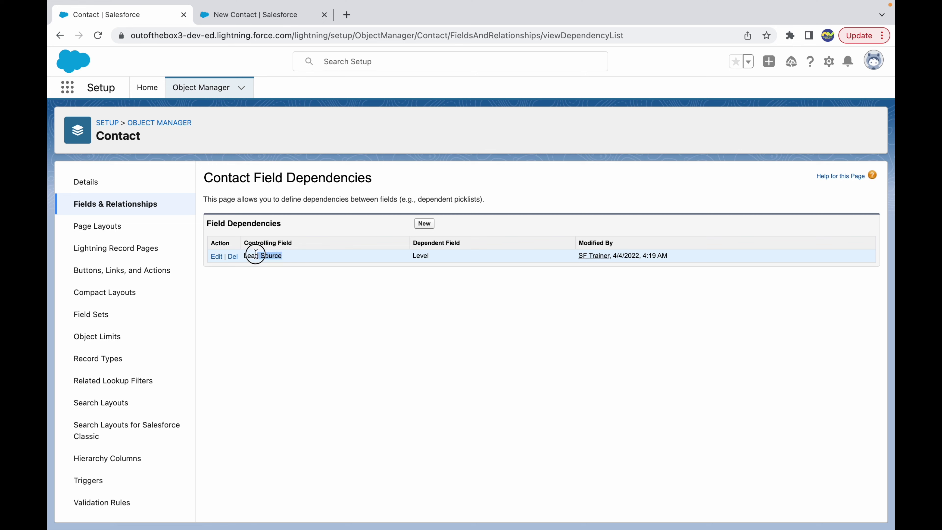
pyautogui.click(420, 255)
# Step: Close the old New Contact form in the Contacts tab
pyautogui.click(280, 256)
pyautogui.click(244, 15)
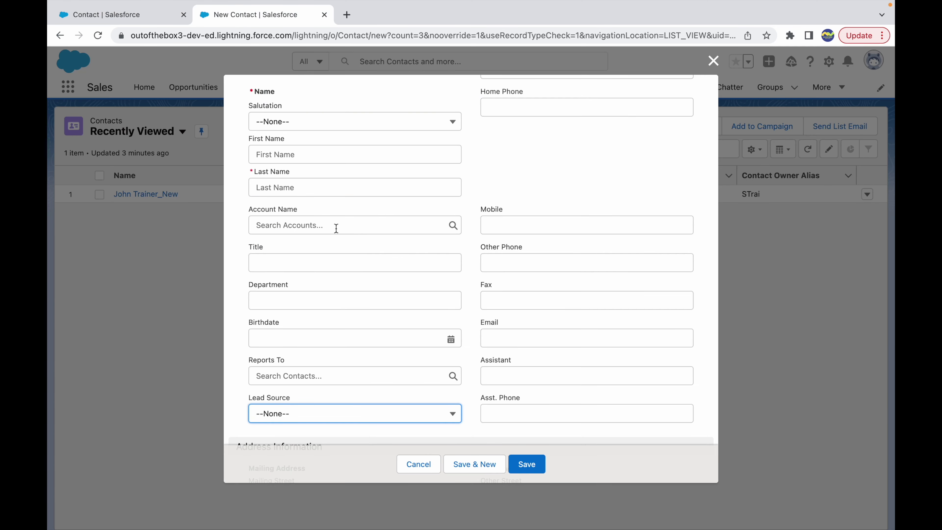
pyautogui.click(710, 69)
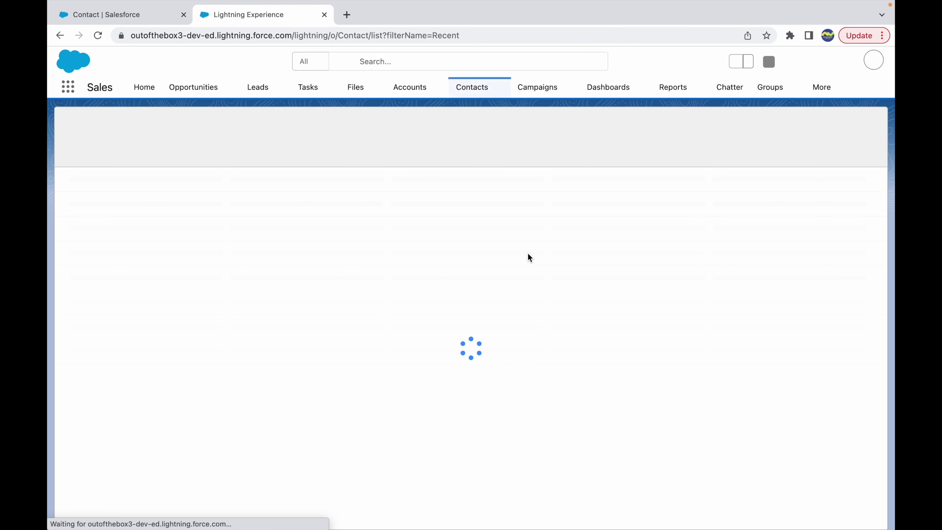
# Step: Open a fresh New Contact form and scroll to its Lead Source and Level fields
pyautogui.click(664, 128)
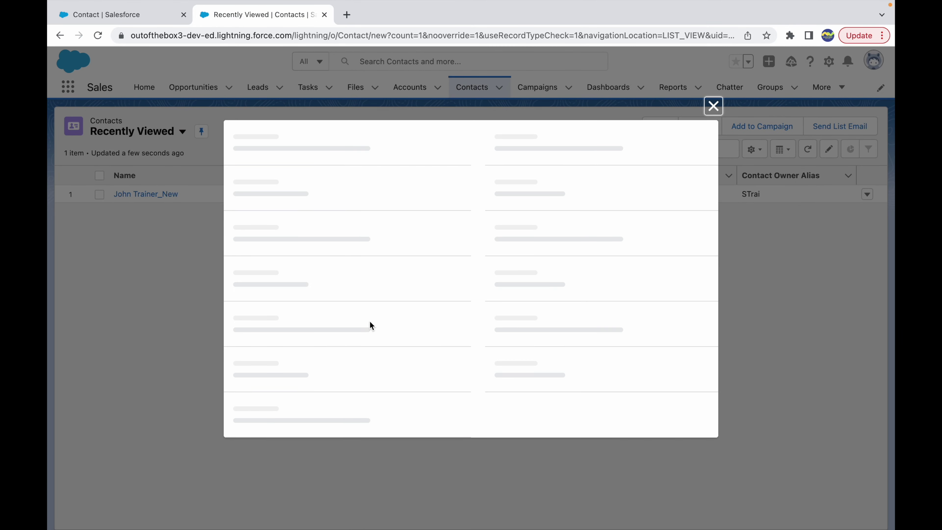
pyautogui.scroll(-5, 325, 337)
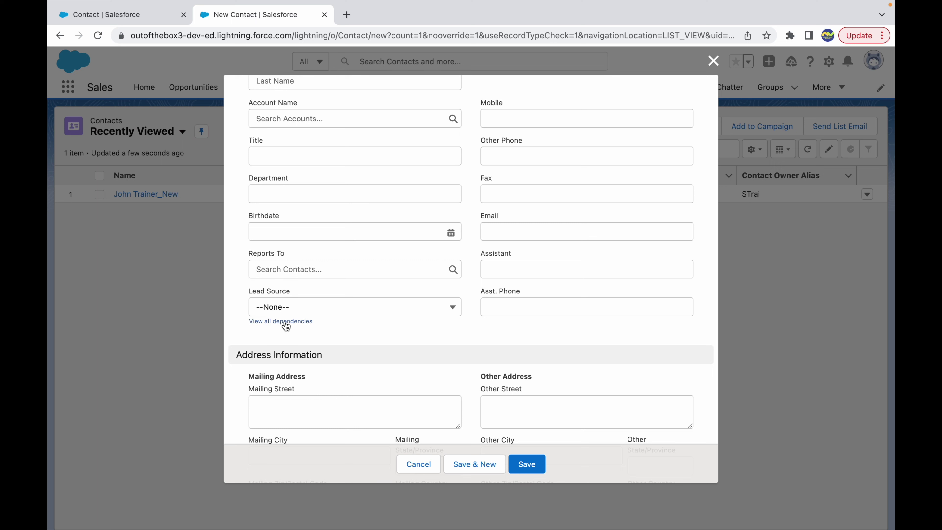
pyautogui.scroll(-6, 425, 346)
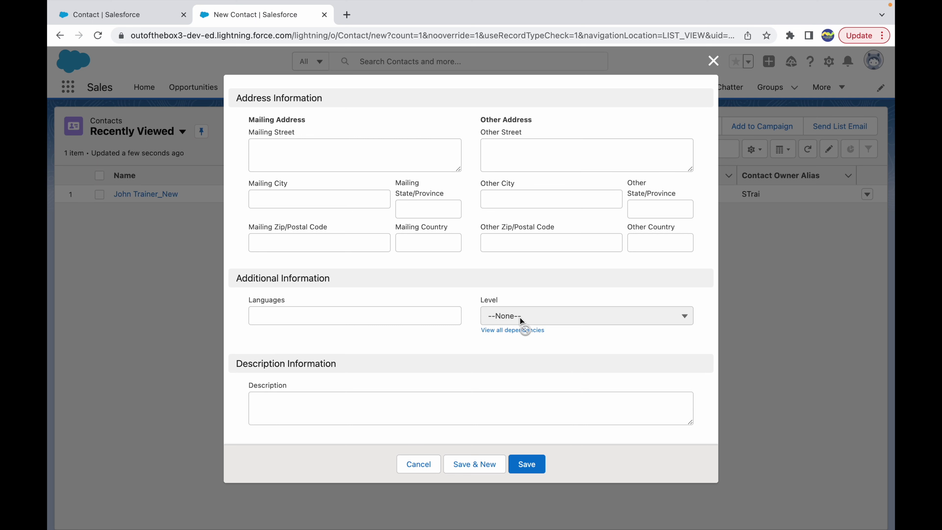
pyautogui.scroll(2, 480, 316)
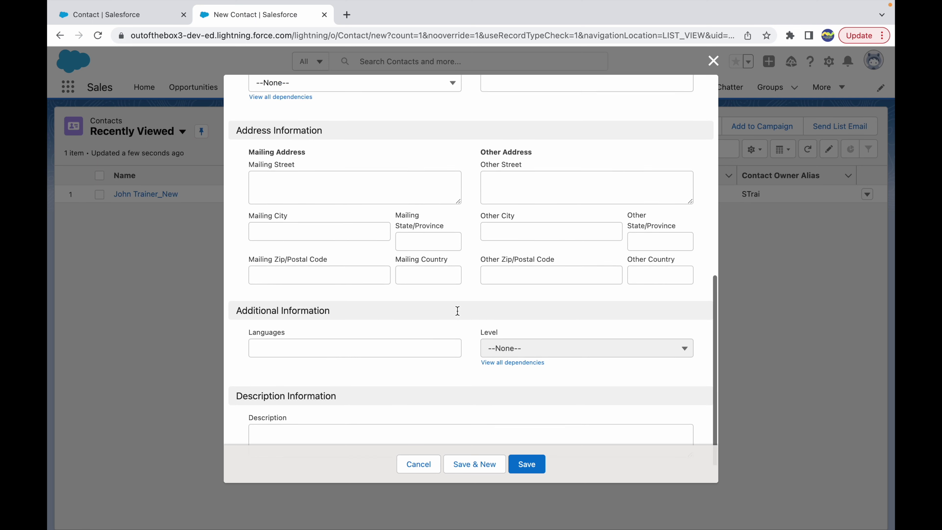
# Step: Set Lead Source to Purchased List and check that Level offers Tertiary and Primary
pyautogui.click(305, 135)
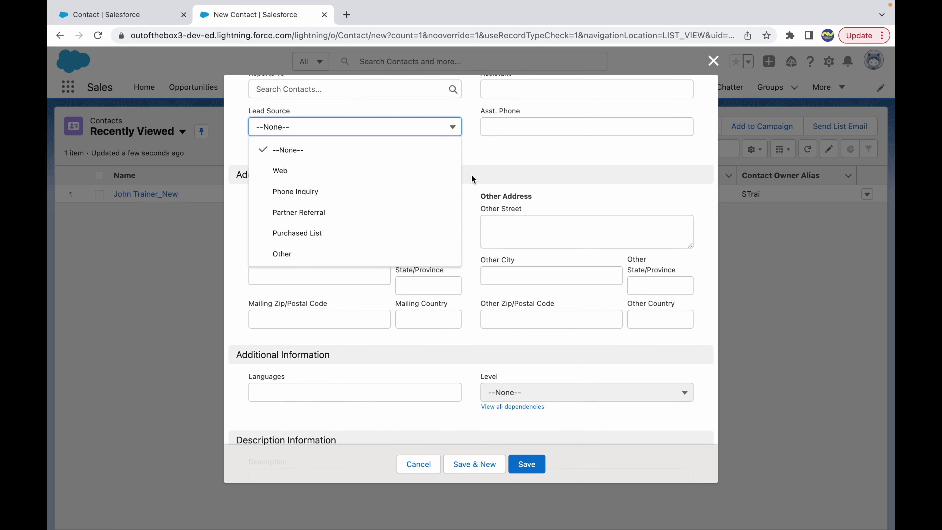
pyautogui.click(495, 190)
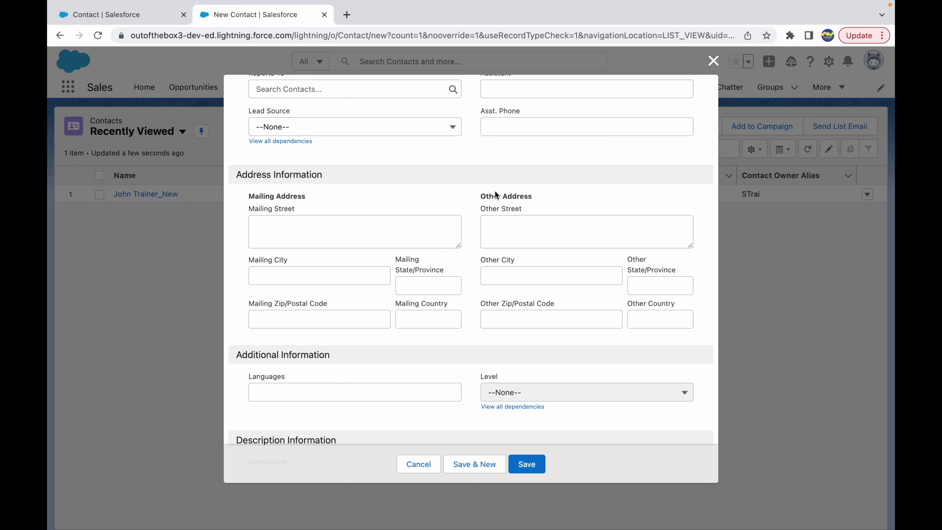
pyautogui.click(307, 134)
pyautogui.click(303, 234)
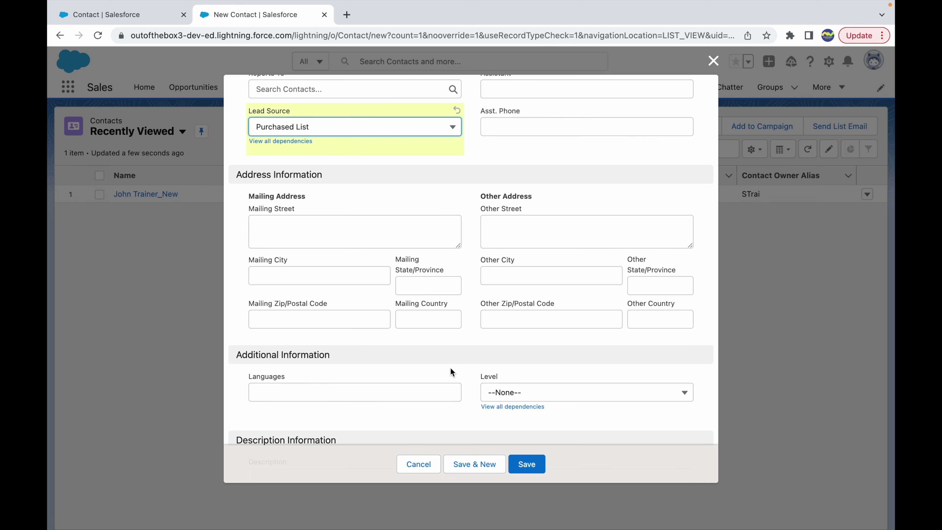
pyautogui.click(572, 392)
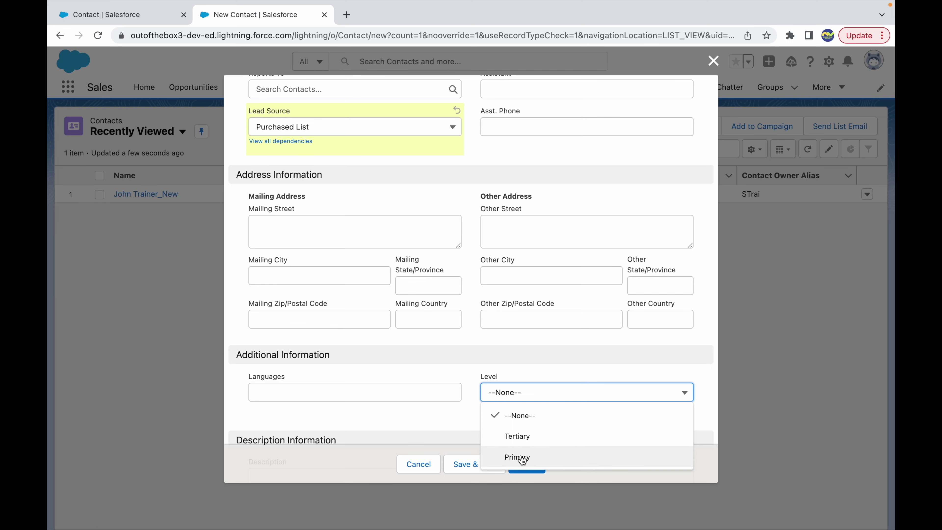
# Step: Switch Lead Source to Phone Inquiry and confirm Level now offers only Tertiary
pyautogui.click(326, 128)
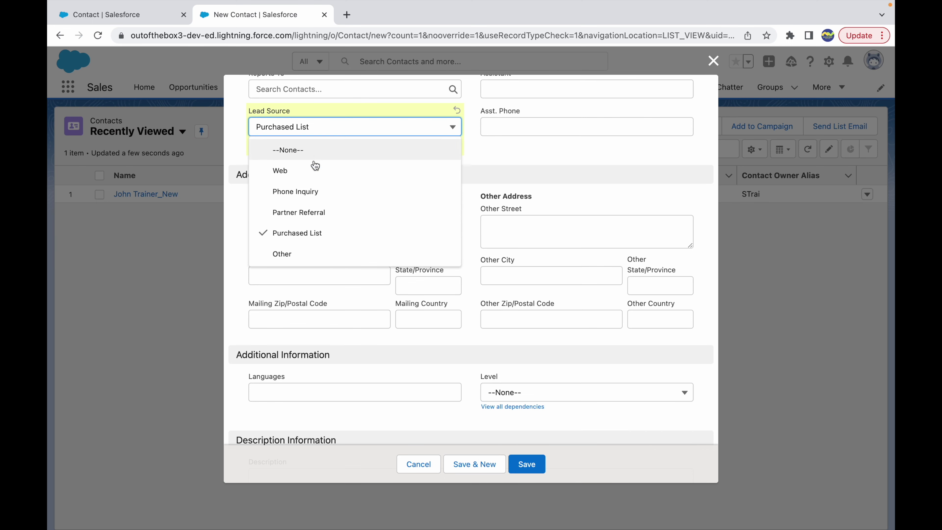
pyautogui.click(299, 191)
pyautogui.click(580, 400)
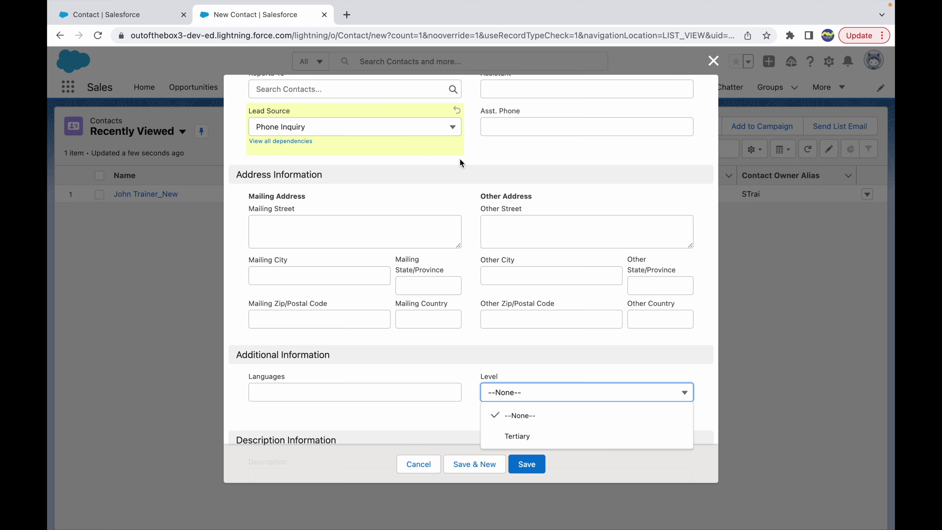
pyautogui.click(392, 130)
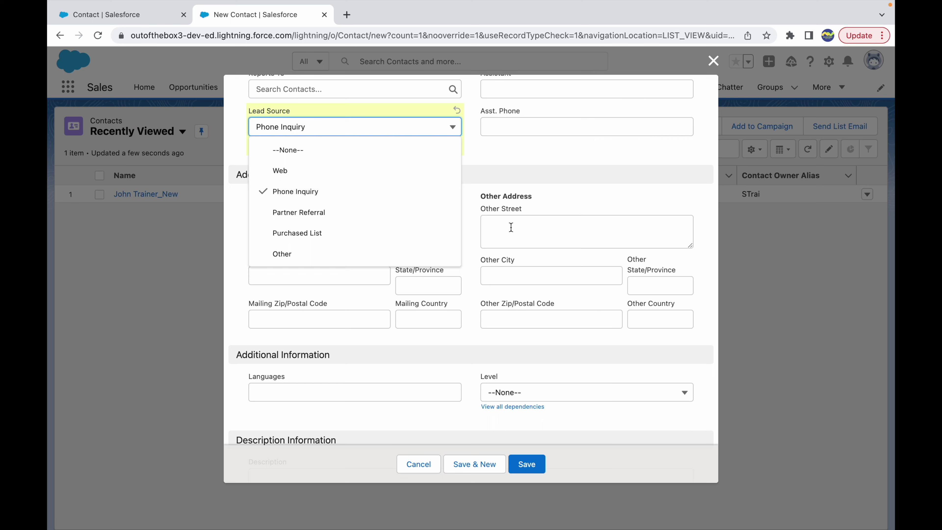
pyautogui.click(492, 158)
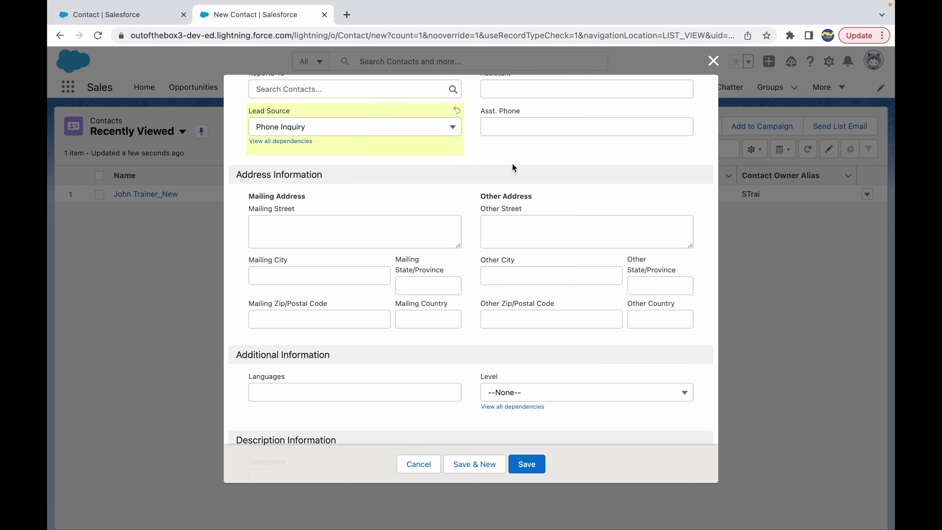
pyautogui.click(408, 127)
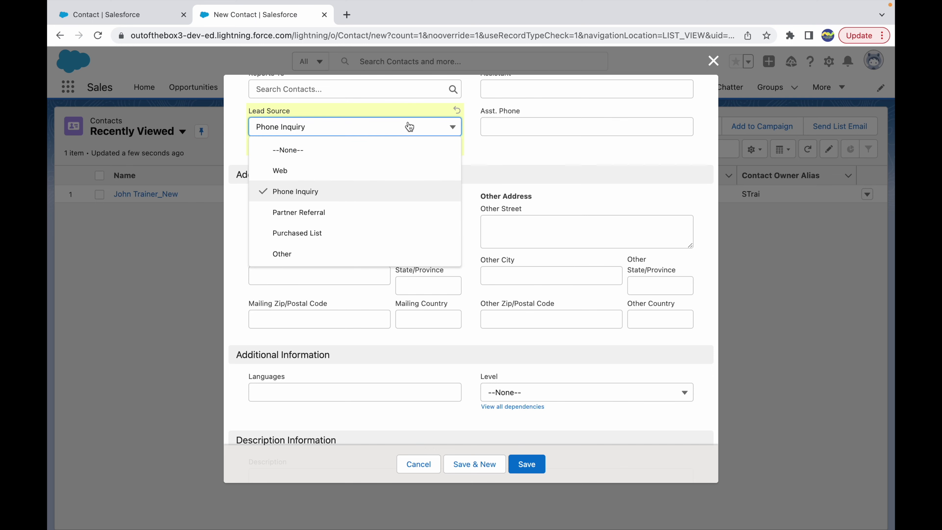
pyautogui.click(482, 165)
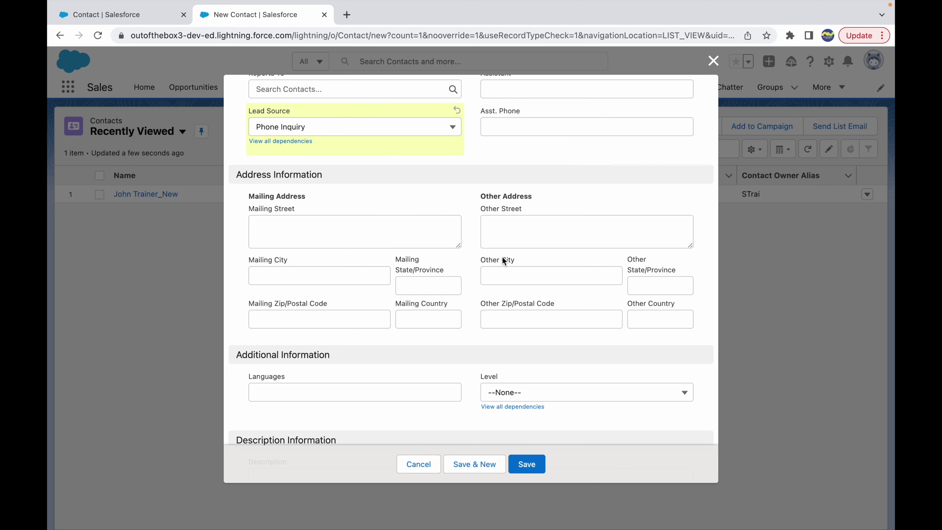
pyautogui.scroll(-2, 501, 257)
pyautogui.scroll(2, 367, 195)
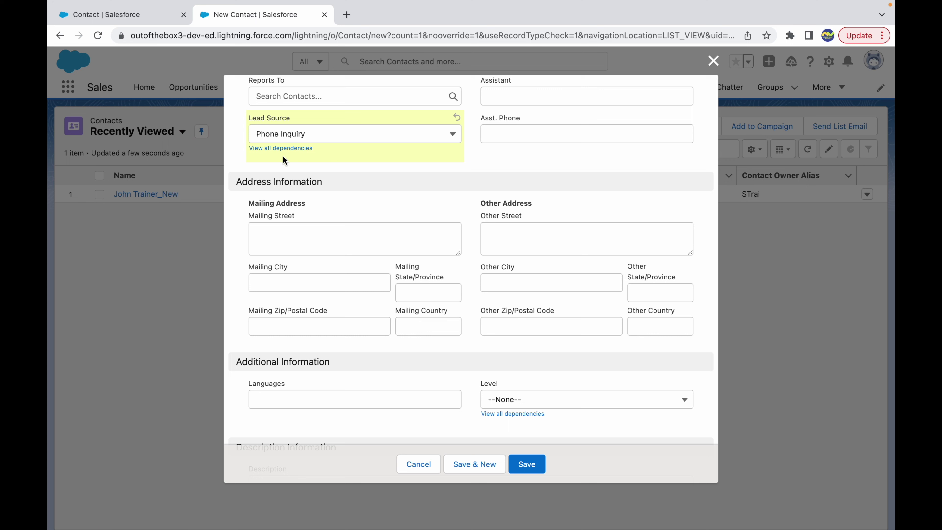